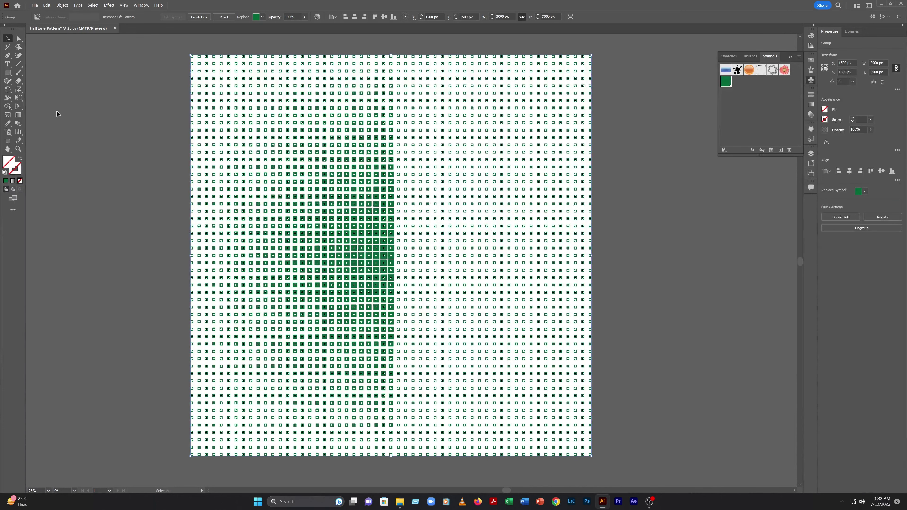
click(62, 6)
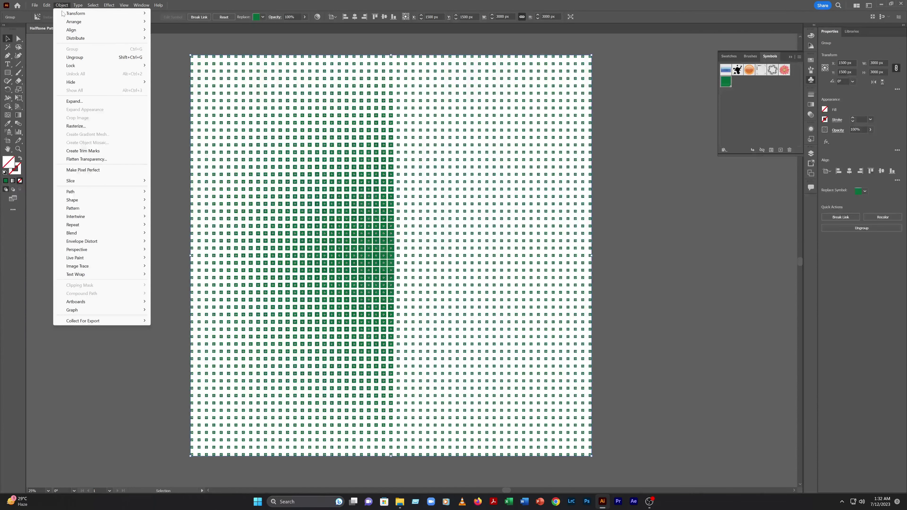
mouse_move(81, 224)
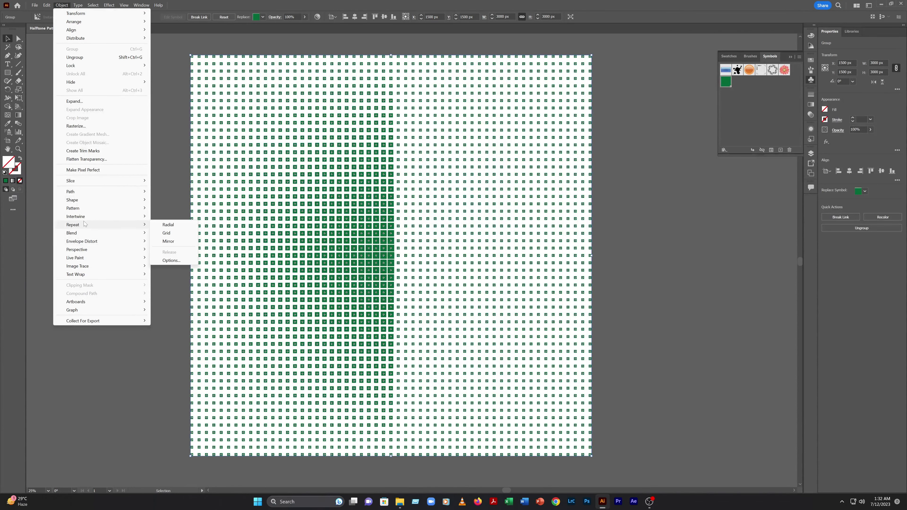
click(176, 130)
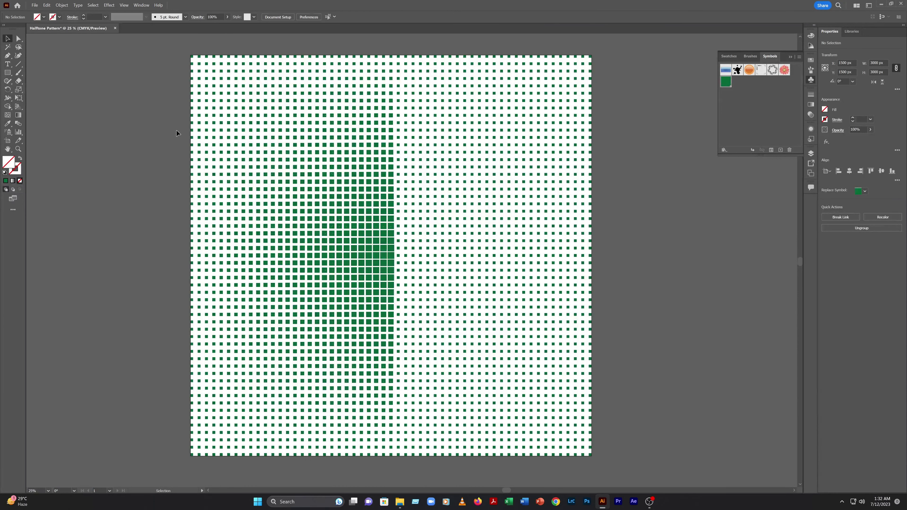
Duplicate the artboard together with its halftone artwork, placing the copy beside the original with a small gap
ctrl+alt+click(382, 277)
drag(455, 255, 379, 256)
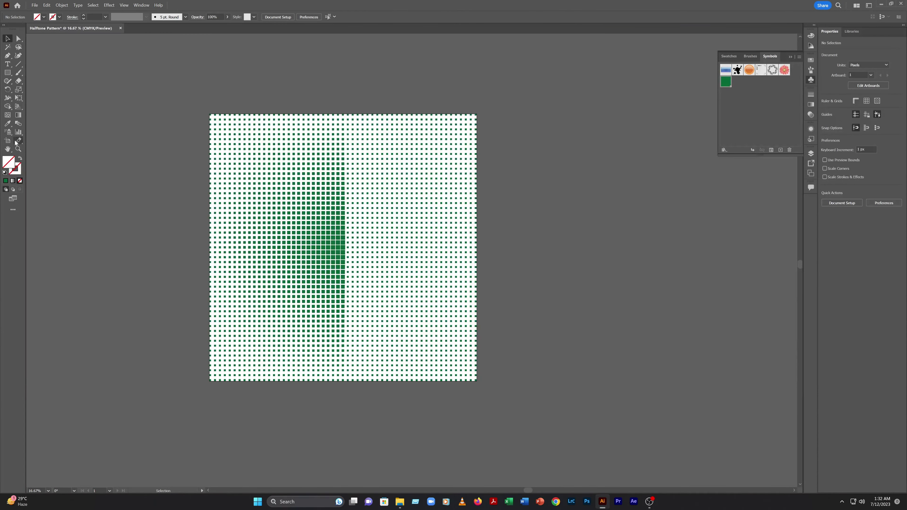
click(7, 140)
drag(309, 235, 457, 240)
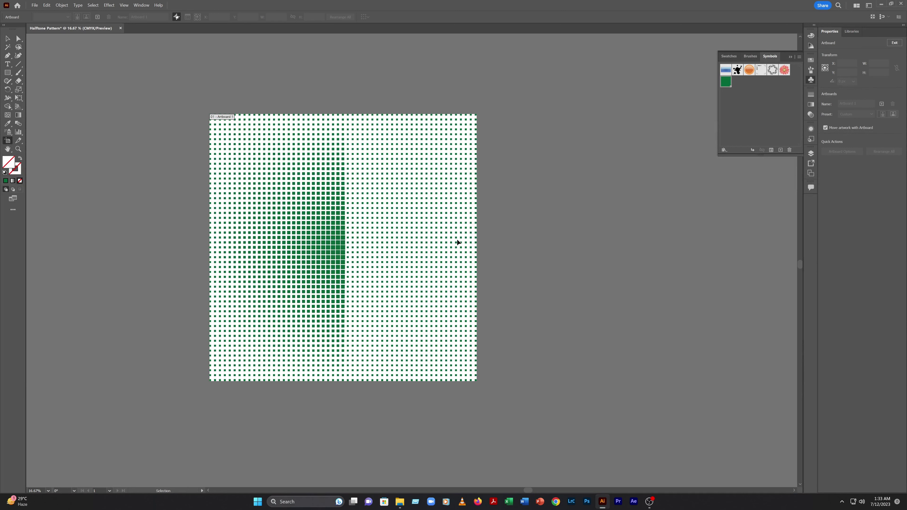
ctrl+click(344, 247)
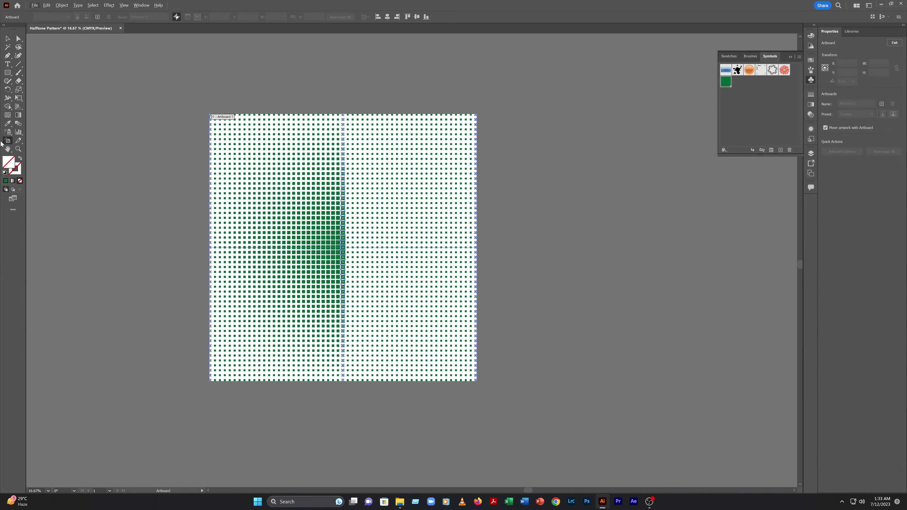
click(266, 206)
drag(280, 213, 557, 237)
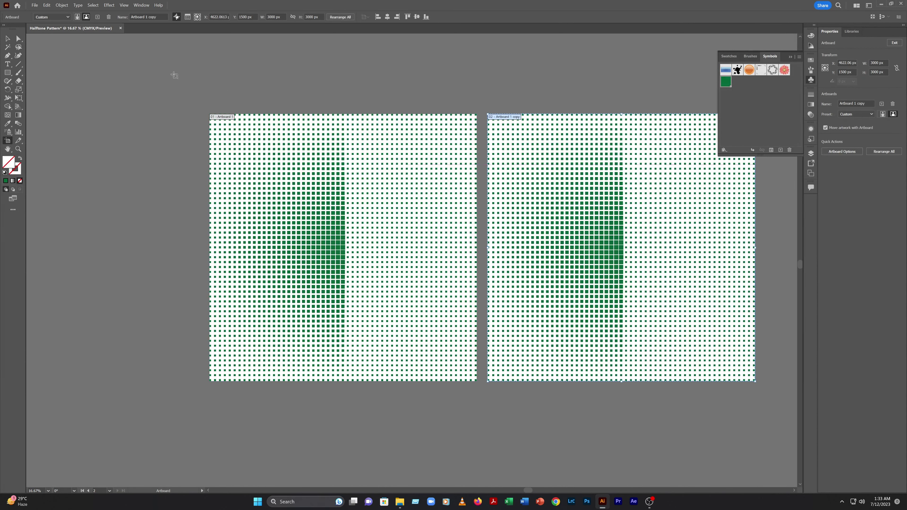
key(Escape)
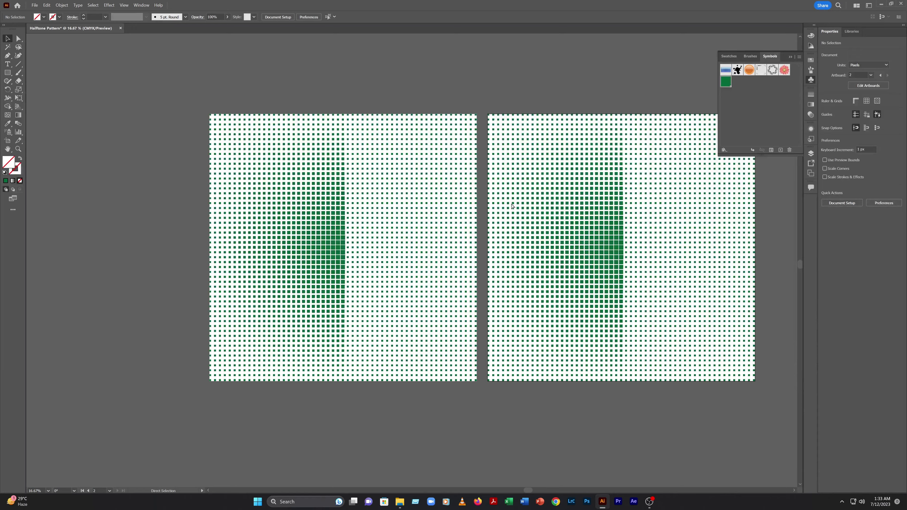
Delete the halftone blend from the duplicated artboard
key(ctrl+0)
ctrl+alt+click(348, 250)
ctrl+alt+click(348, 250)
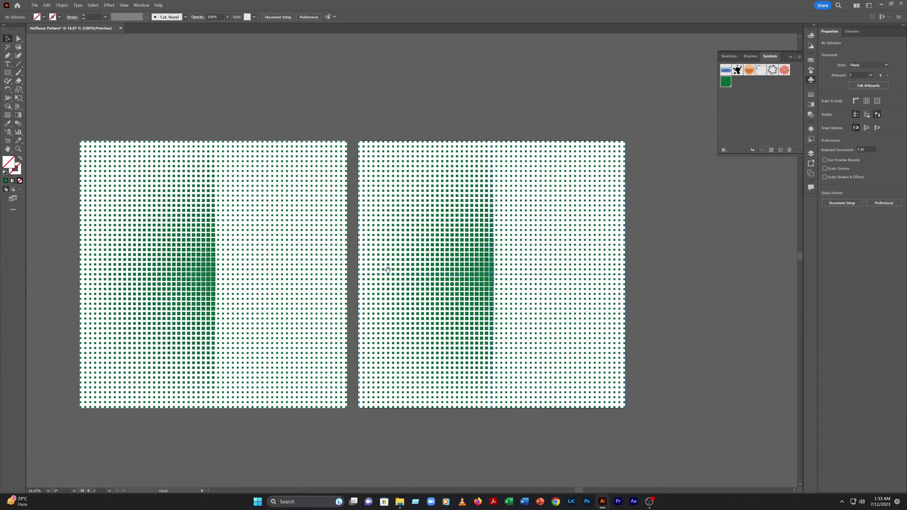
drag(388, 271, 406, 251)
click(432, 233)
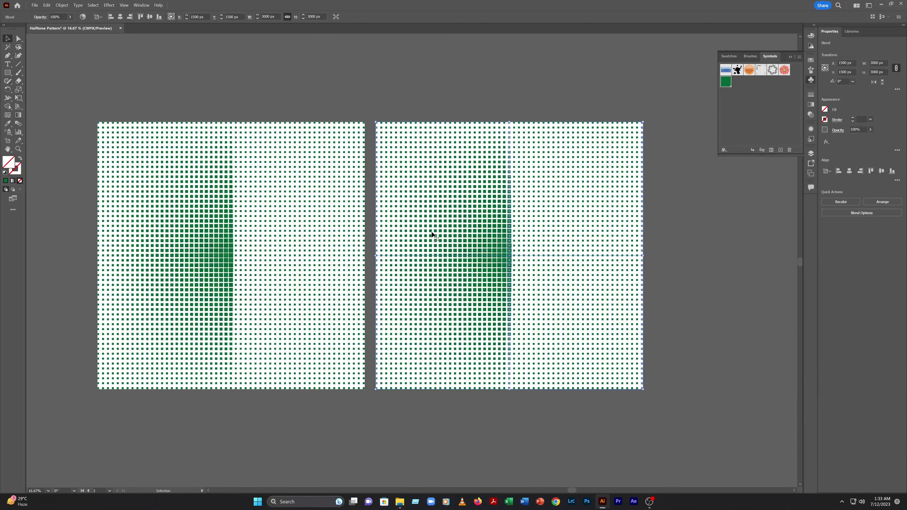
key(Delete)
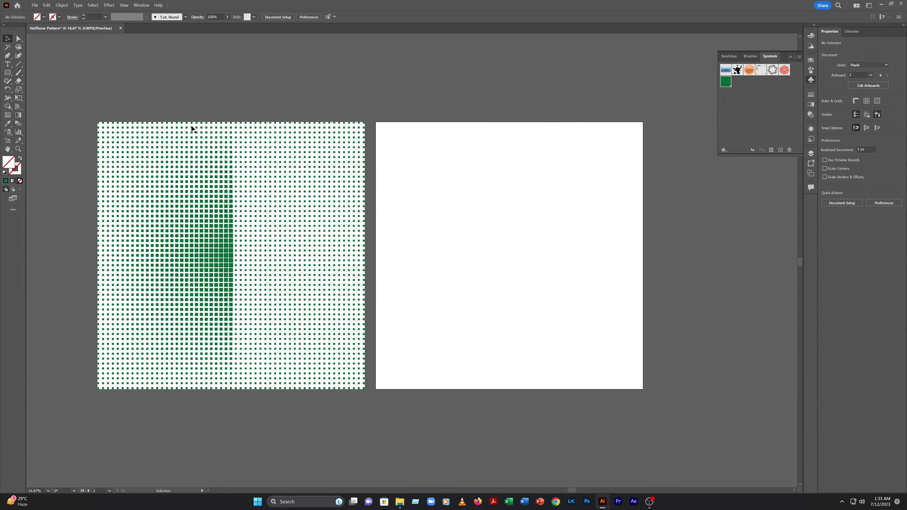
Create a 3000 × 3000 px rectangle on the empty second artboard
key(m)
click(467, 184)
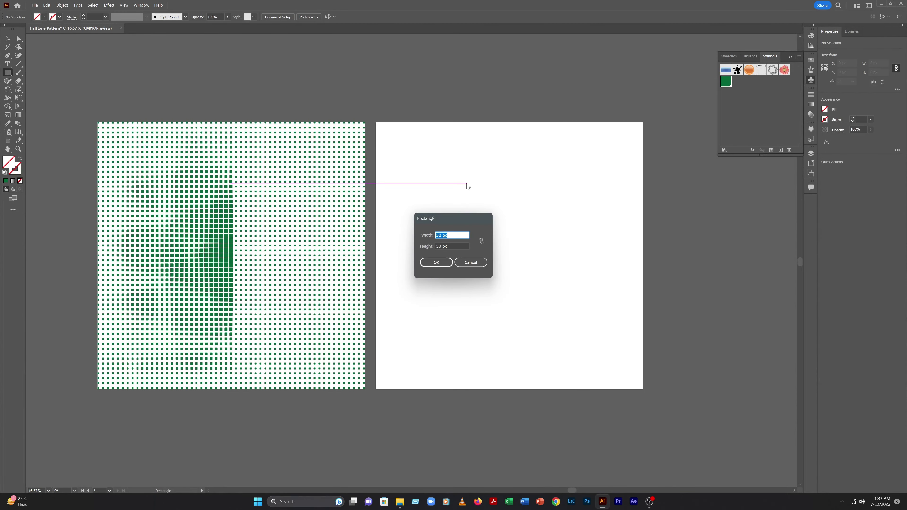
text(3000)
key(Tab)
text(3000)
click(439, 264)
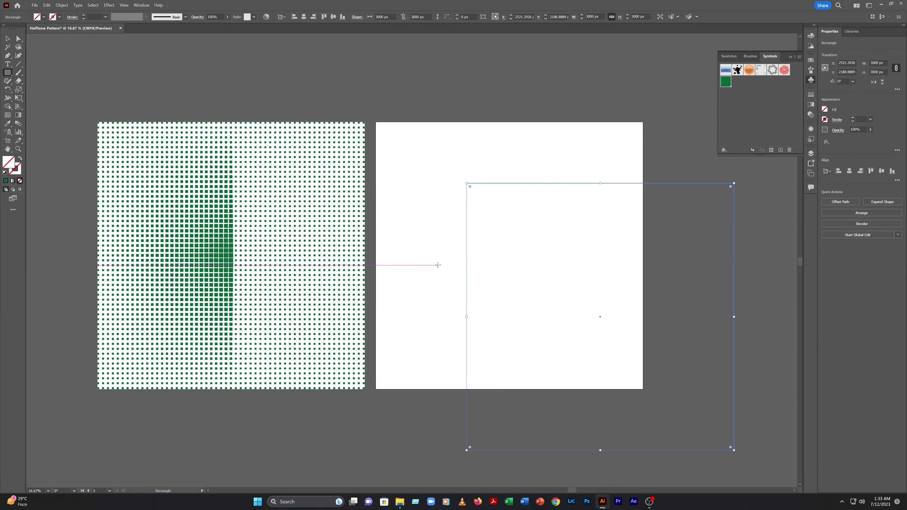
Center the new square horizontally and vertically on the second artboard
click(304, 17)
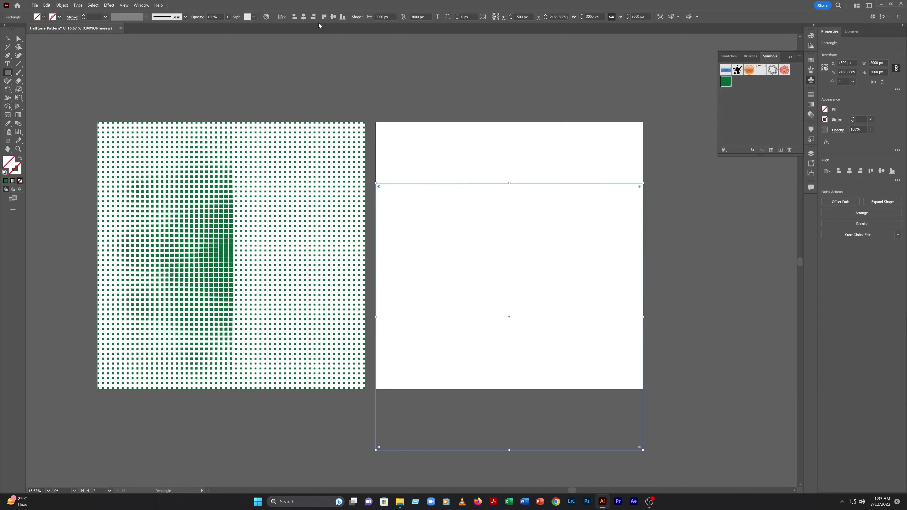
click(333, 17)
click(7, 38)
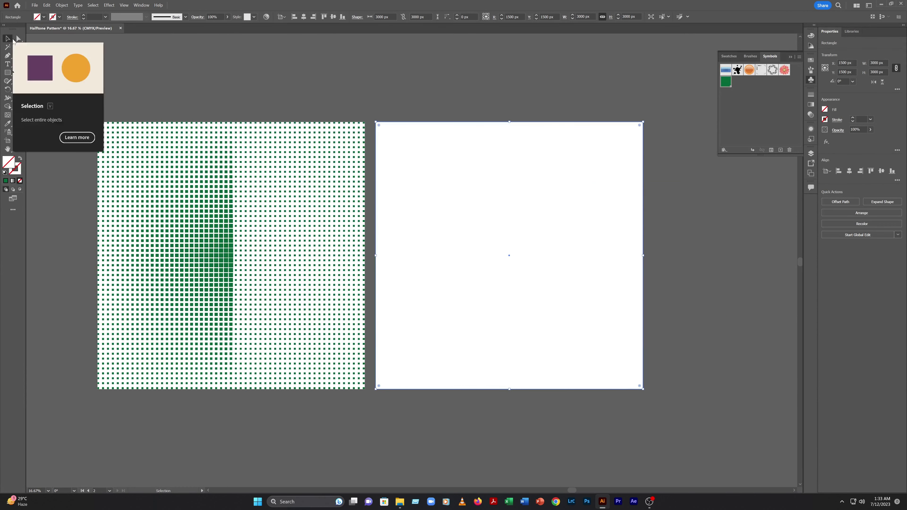
click(384, 83)
drag(385, 84, 465, 164)
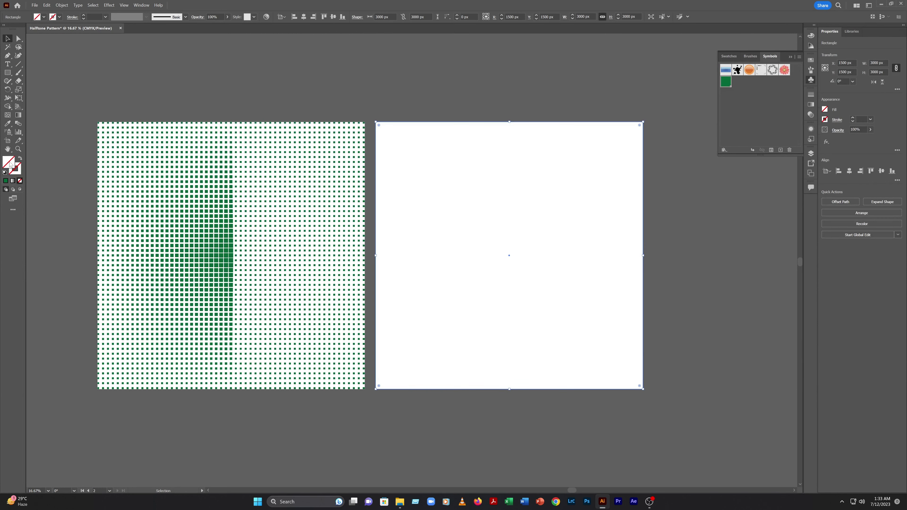
Fill the square on the second artboard with the very light grey swatch and deselect it
click(37, 18)
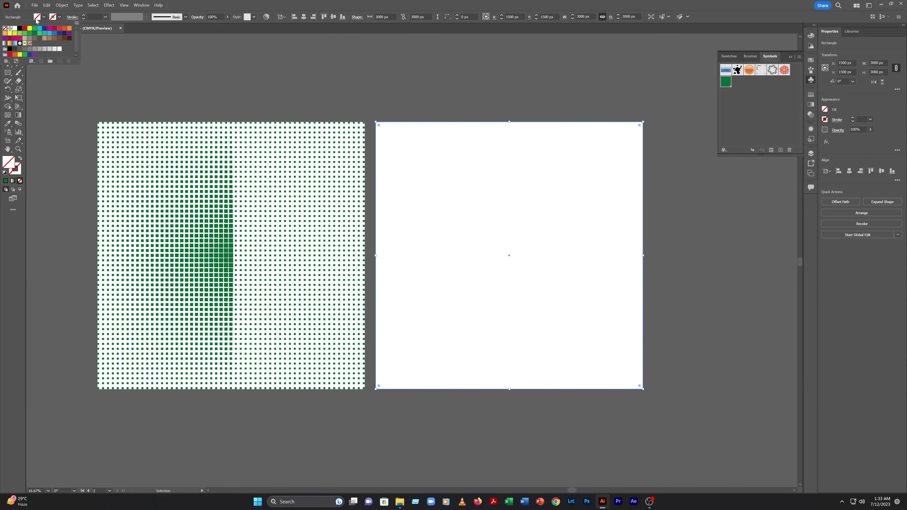
click(60, 49)
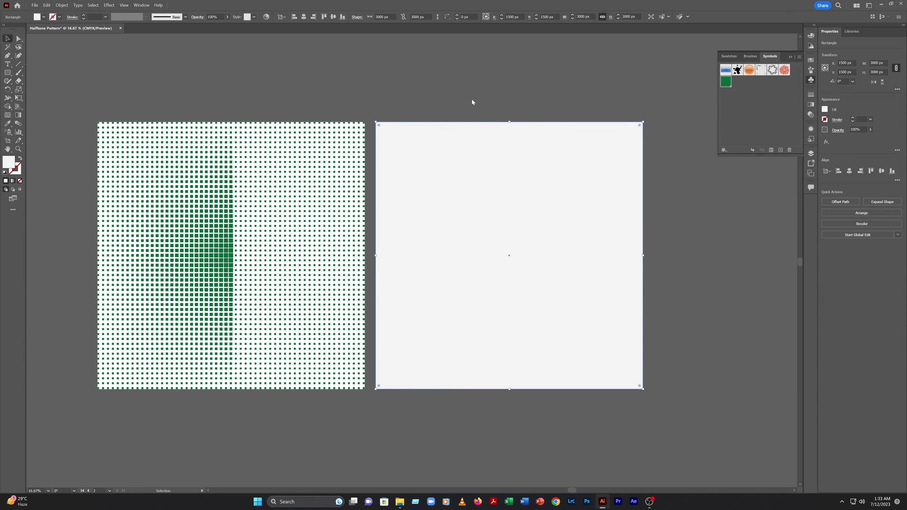
click(455, 100)
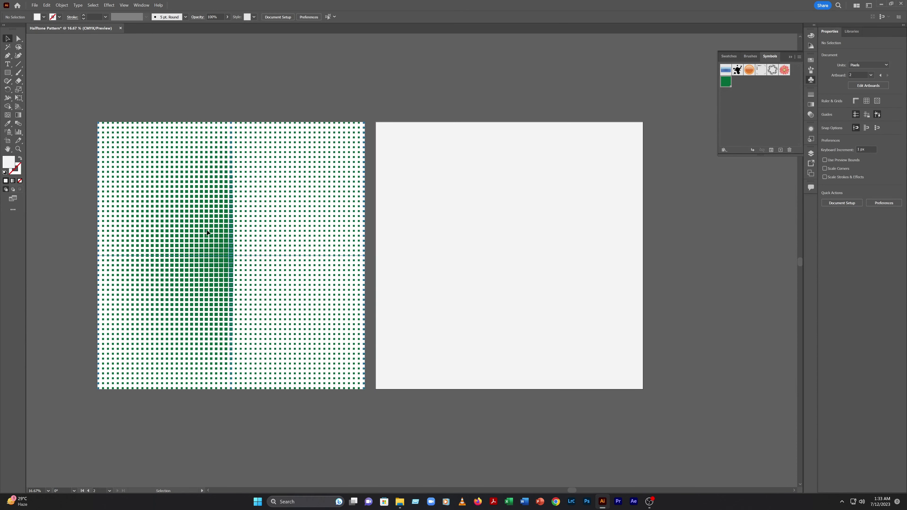
Expand the halftone blend on the first artboard and break the links of its symbol instances
click(221, 236)
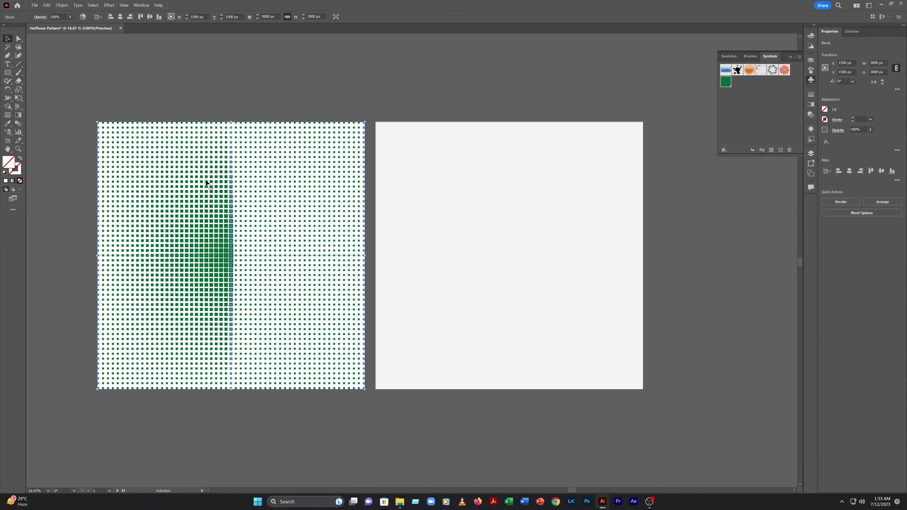
click(62, 4)
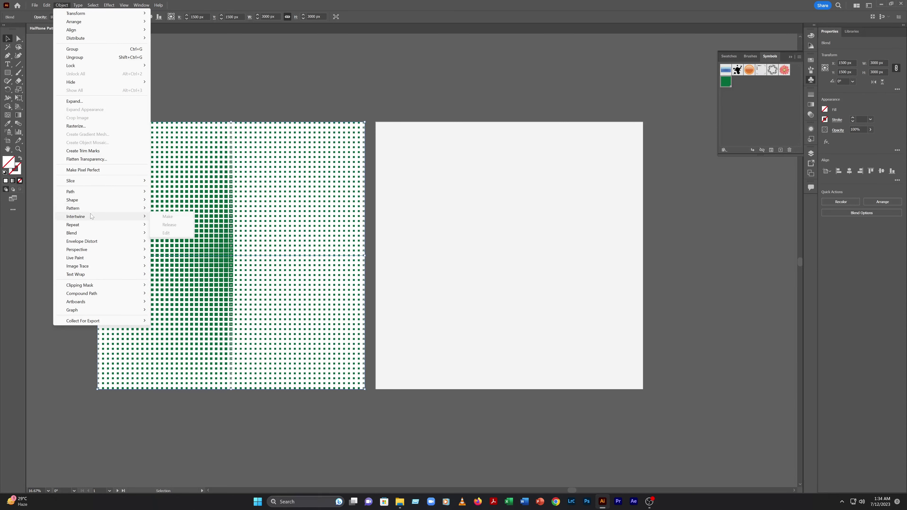
mouse_move(89, 233)
click(185, 267)
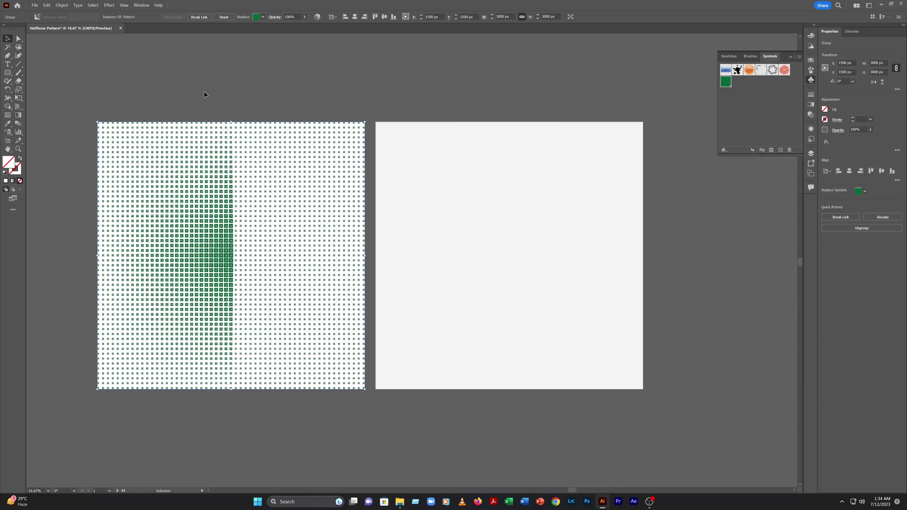
click(194, 18)
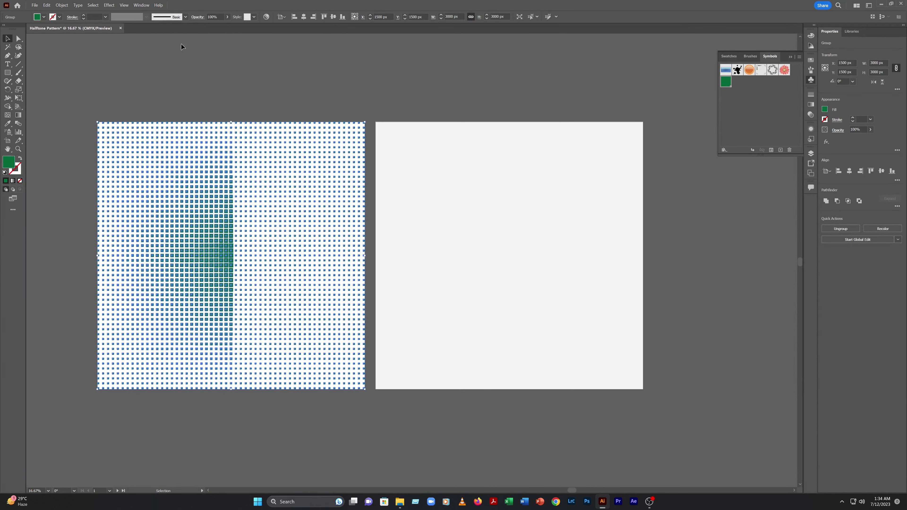
Make a new pattern from the expanded halftone squares and enter pattern editing mode
click(61, 6)
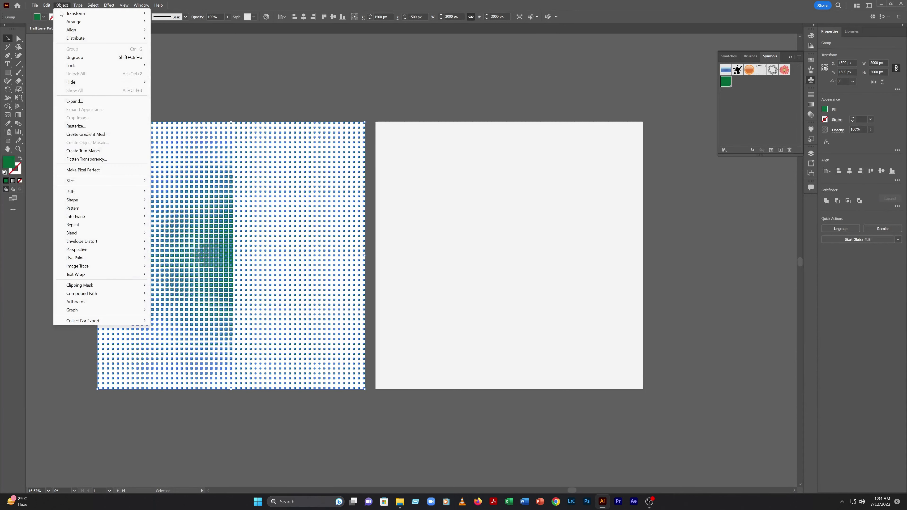
mouse_move(82, 233)
mouse_move(128, 208)
click(167, 208)
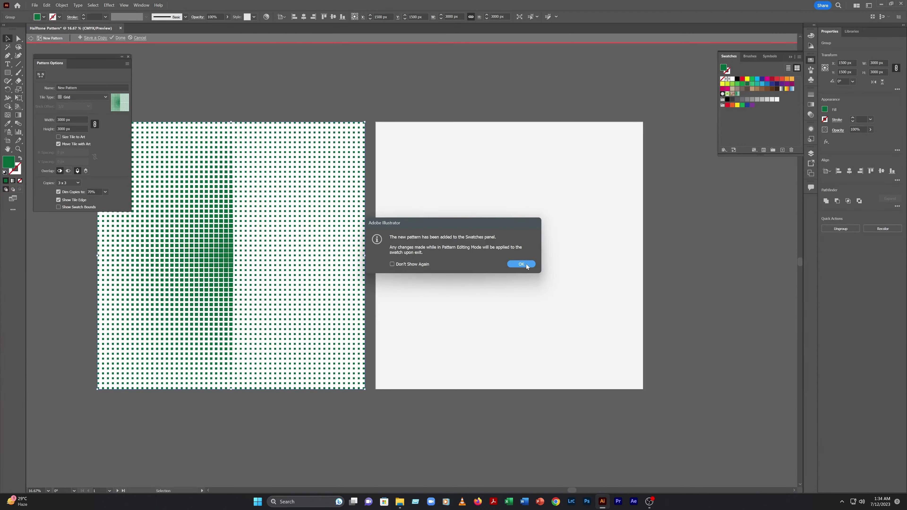
click(526, 263)
click(526, 265)
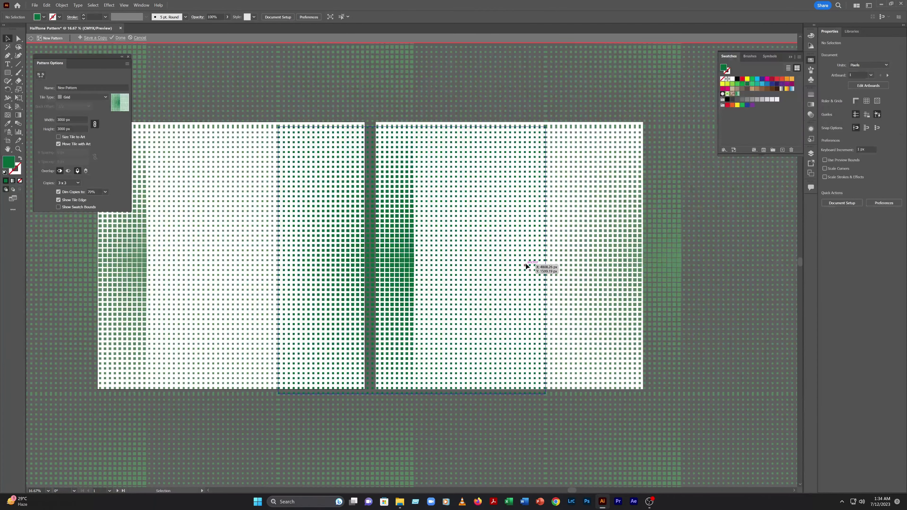
Reduce the pattern tile's width and height to 2980 px each so the edge squares overlap at the seams
ctrl+click(531, 171)
ctrl+click(428, 240)
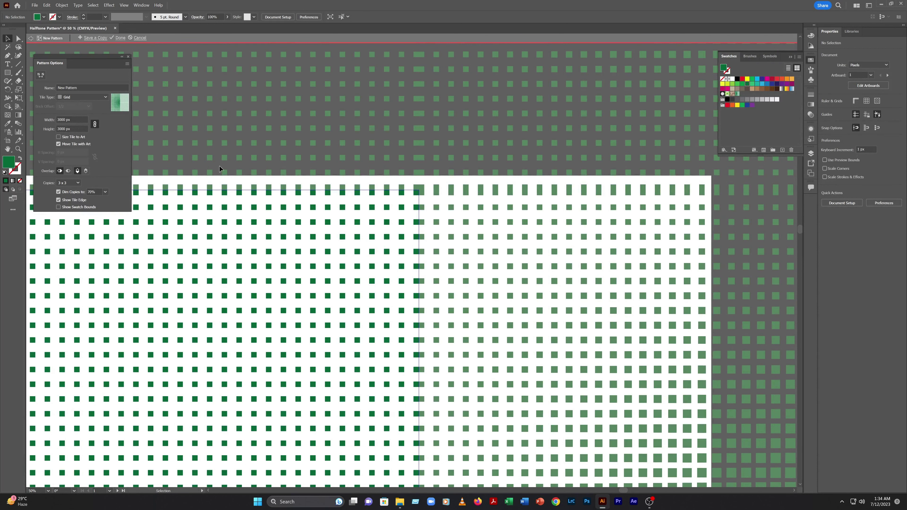
click(73, 120)
key(Down)
key(Down)
key(Down)
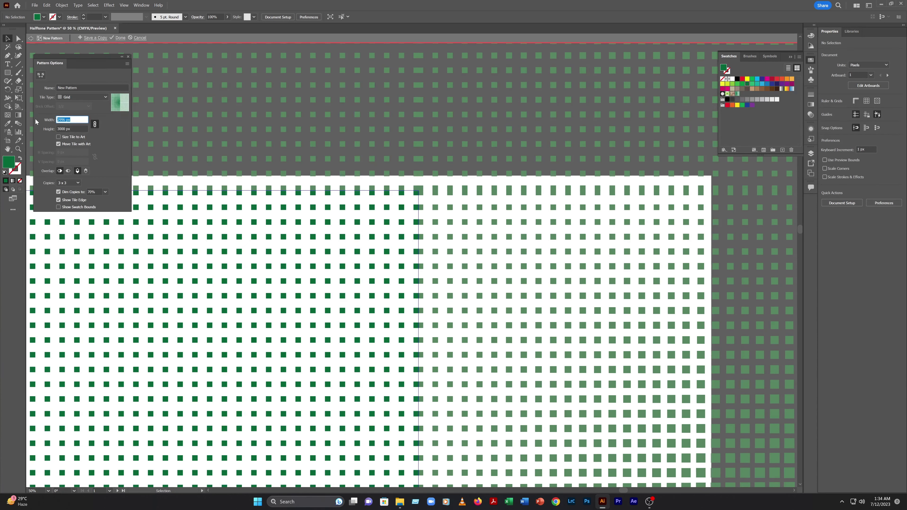
key(Down)
key(Down)
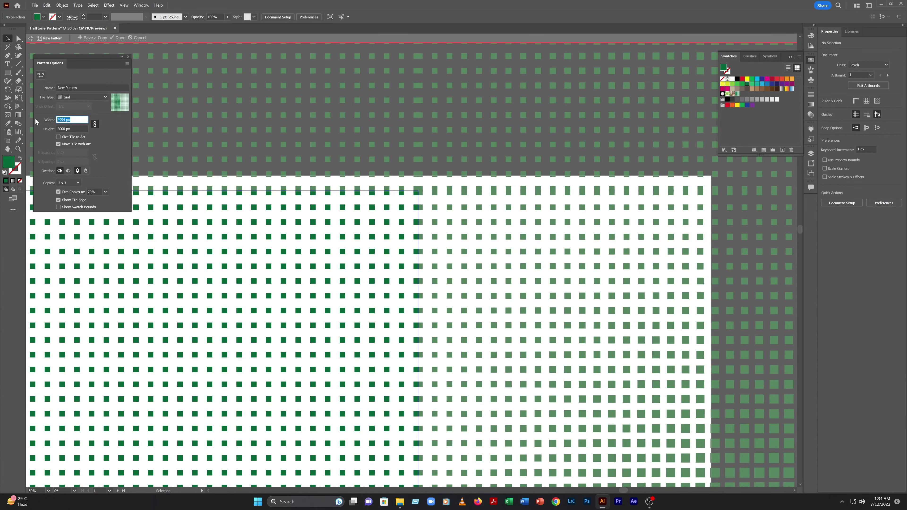
key(Down)
key(Down)
key(Down)
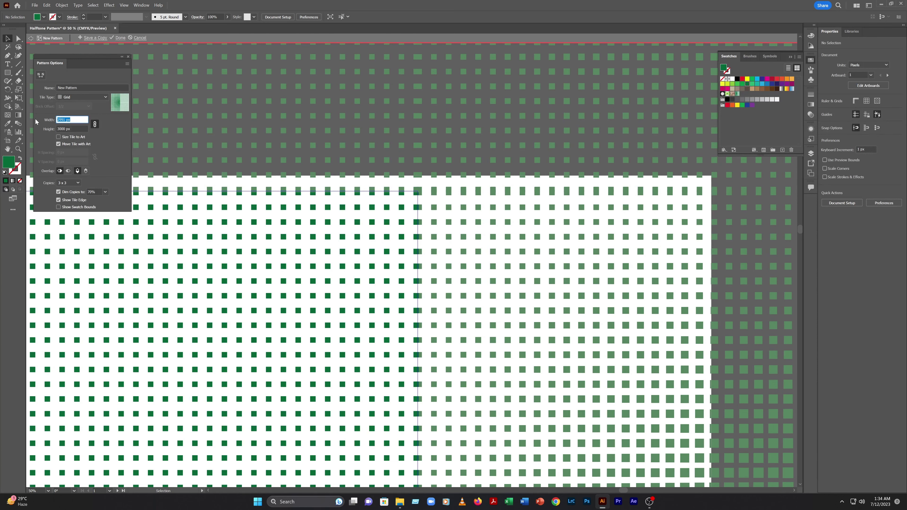
key(Down)
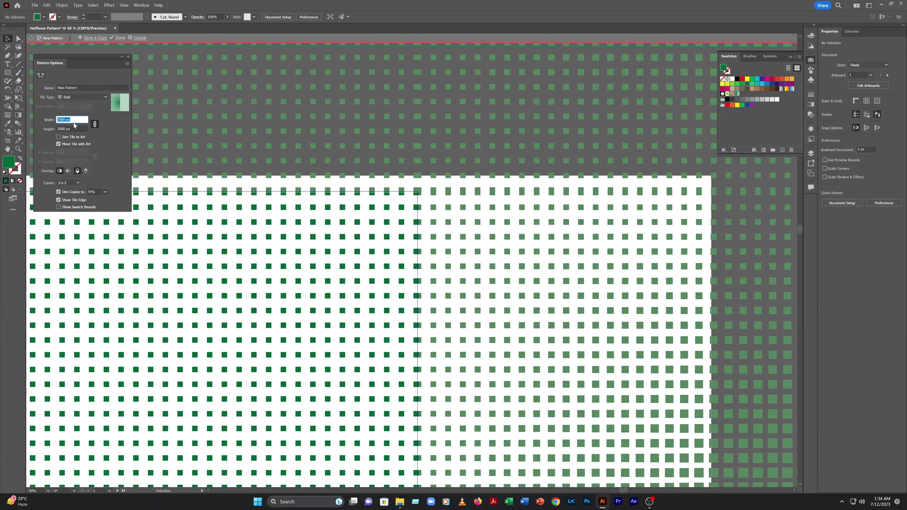
key(Down)
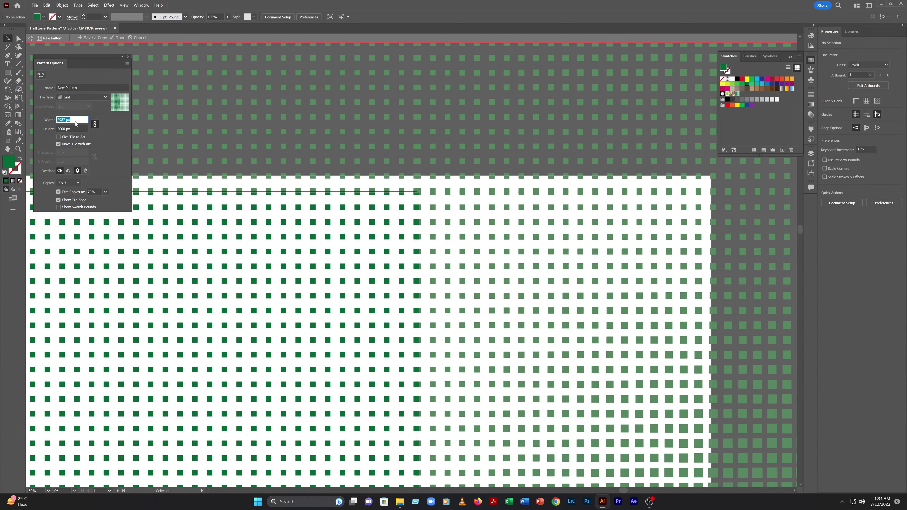
key(Down)
key(Down)
key(Down)
key(Down)
key(Down)
key(Down)
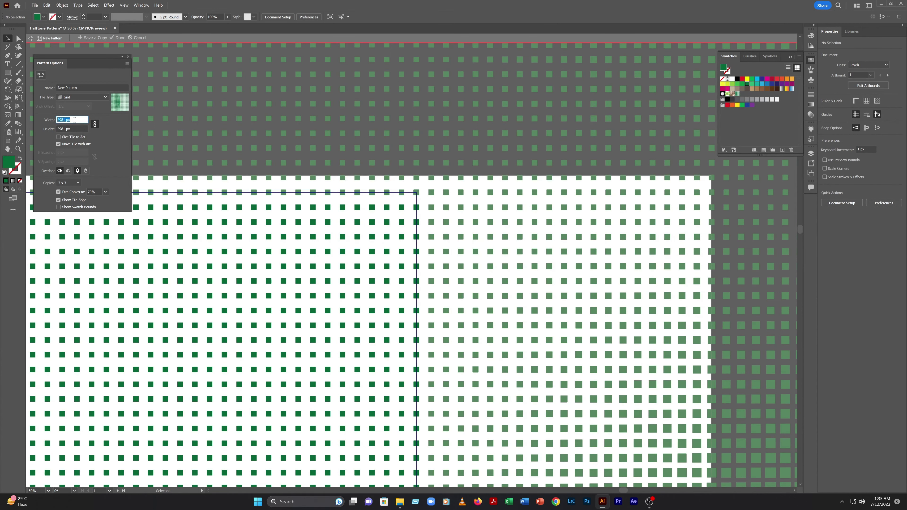
key(Down)
click(336, 275)
Check the tile seams across the pattern preview, then save the pattern and leave pattern editing mode
drag(330, 275, 529, 267)
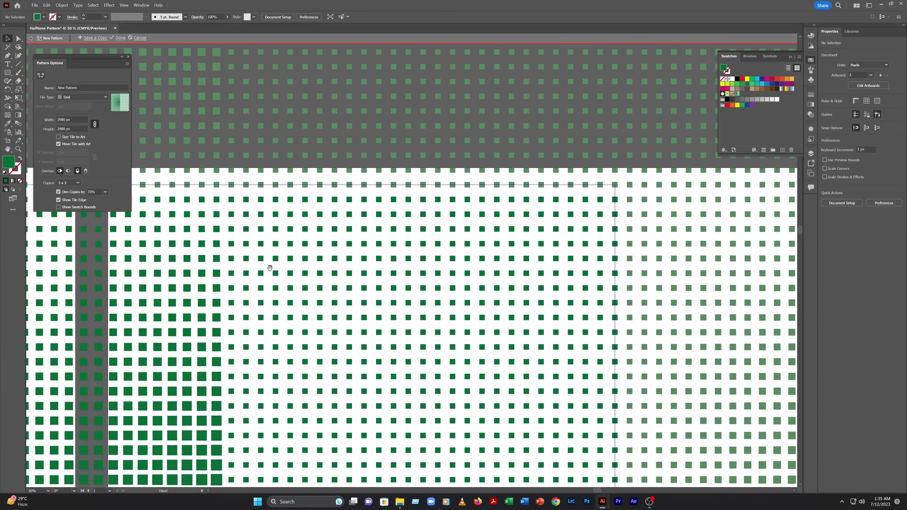
drag(205, 272, 397, 256)
drag(269, 266, 494, 265)
drag(321, 311, 309, 236)
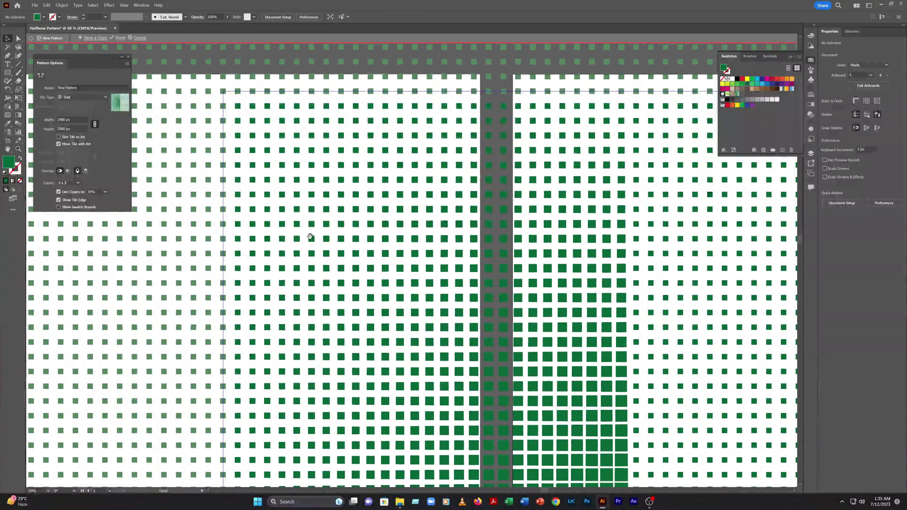
click(119, 39)
Add a second fill to the light grey square on the second artboard and apply the new halftone pattern swatch to it
key(z)
alt+click(395, 283)
alt+click(490, 320)
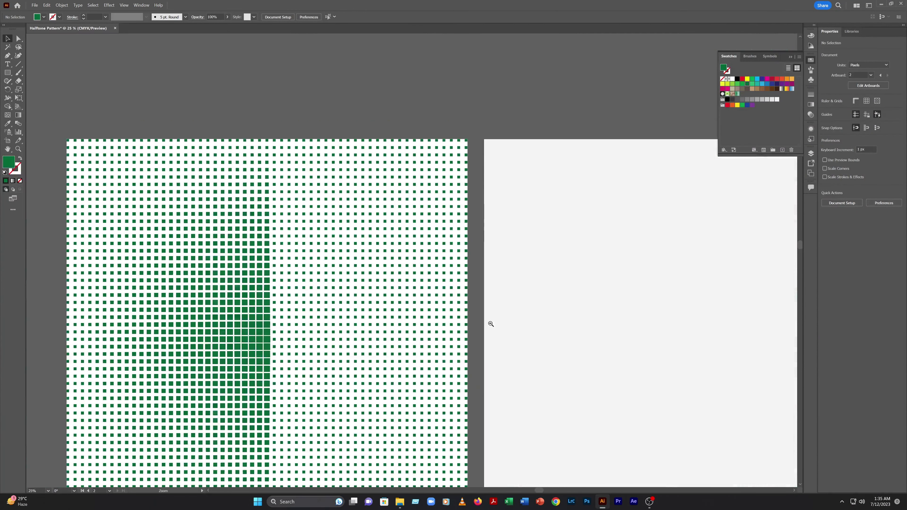
alt+click(490, 324)
click(470, 242)
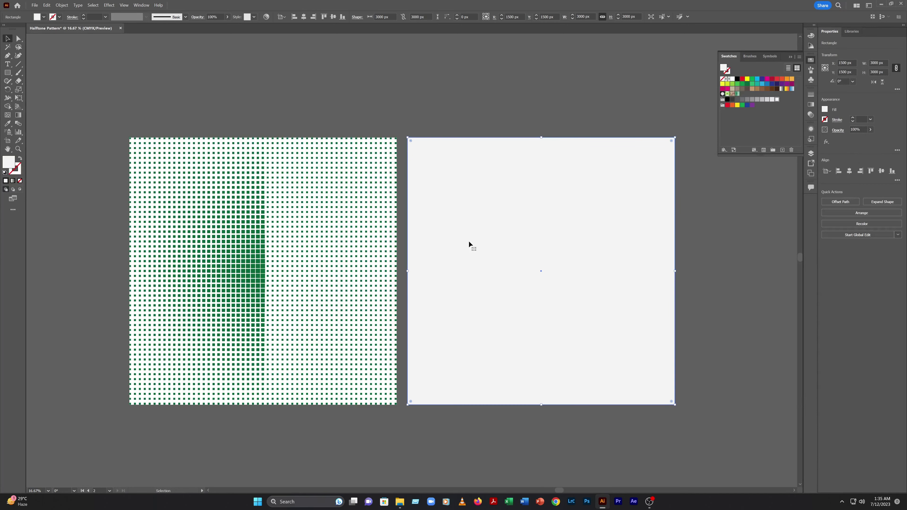
click(810, 129)
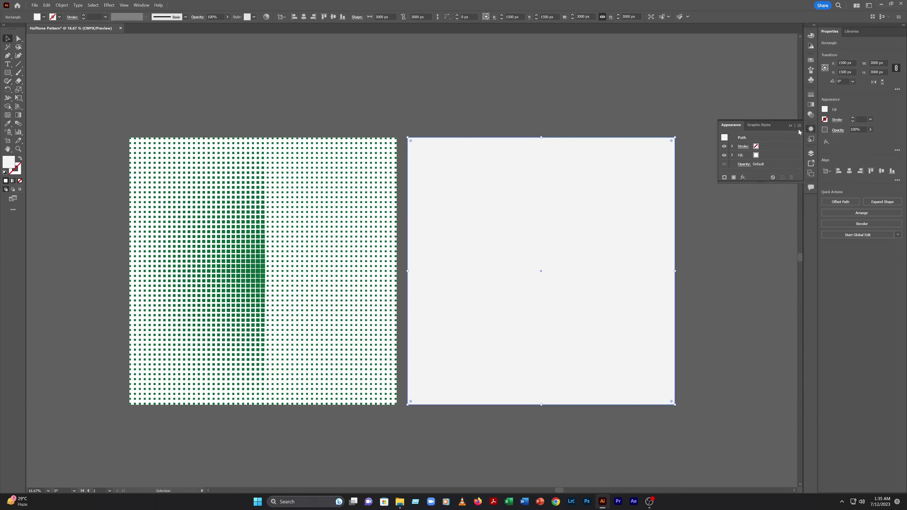
click(733, 177)
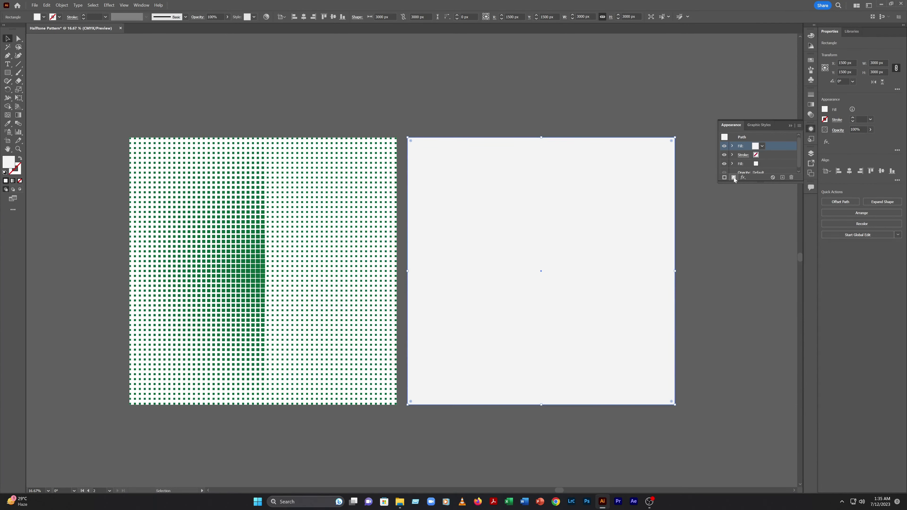
click(761, 146)
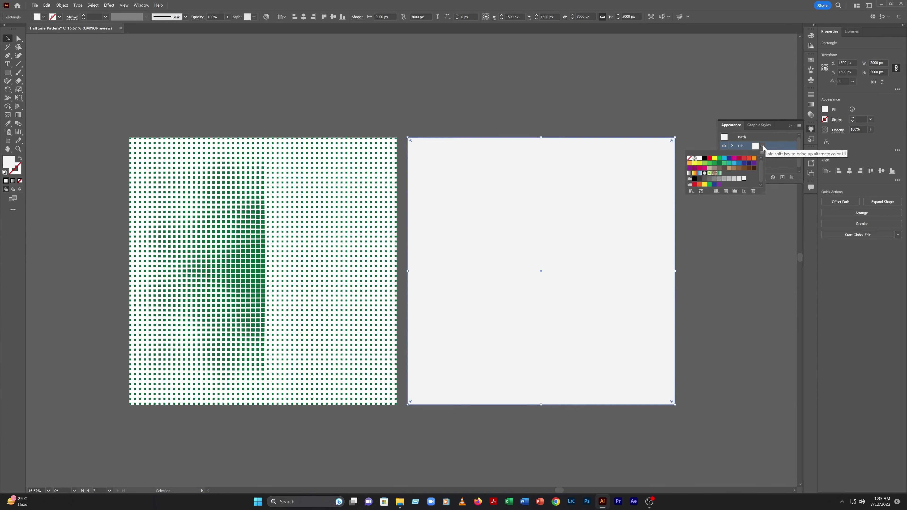
click(719, 174)
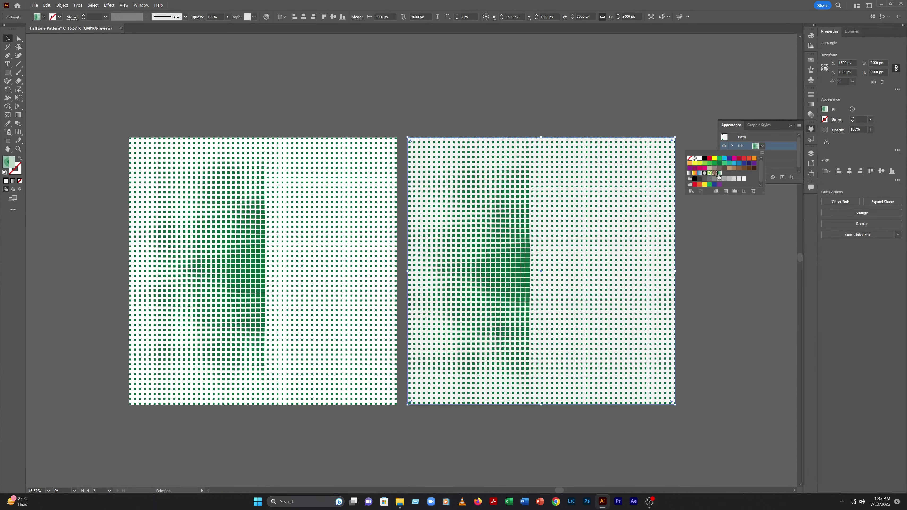
click(575, 243)
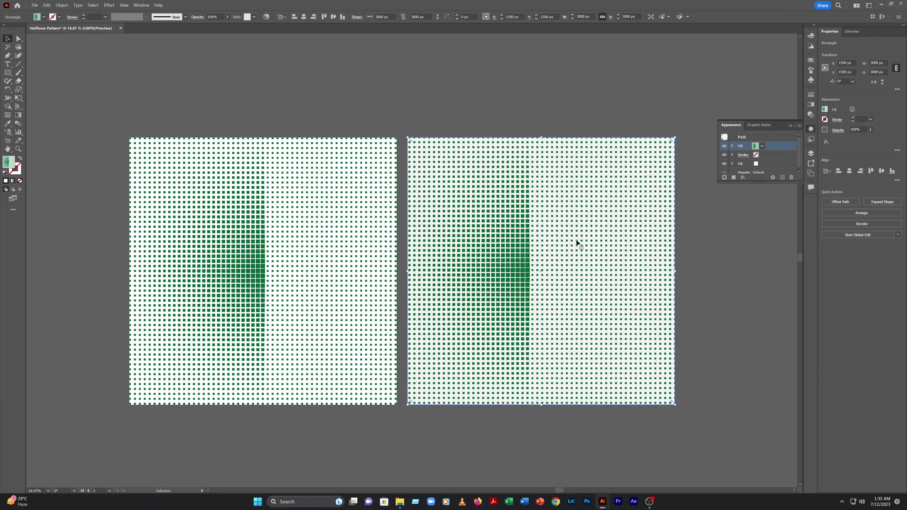
Start a Move transform on the square that affects only its pattern, not the object, and set the angle to 260°
right_click(576, 241)
mouse_move(608, 414)
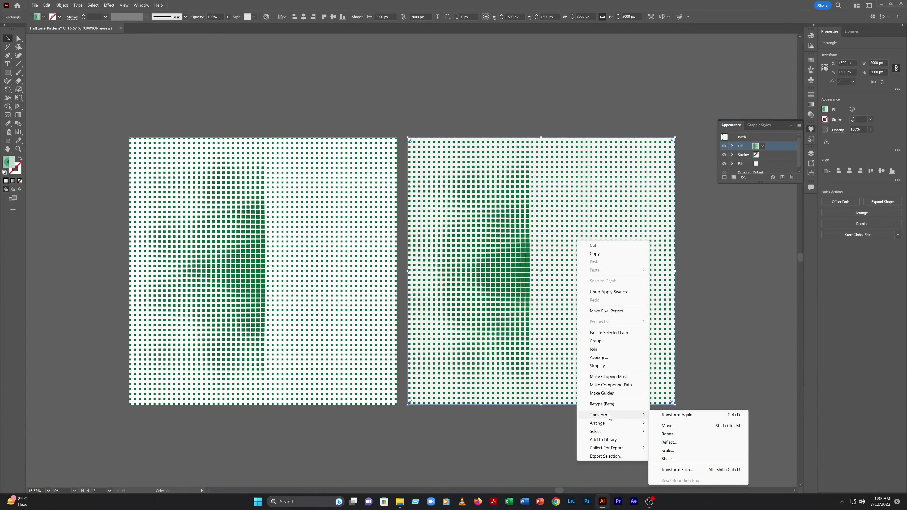
click(668, 425)
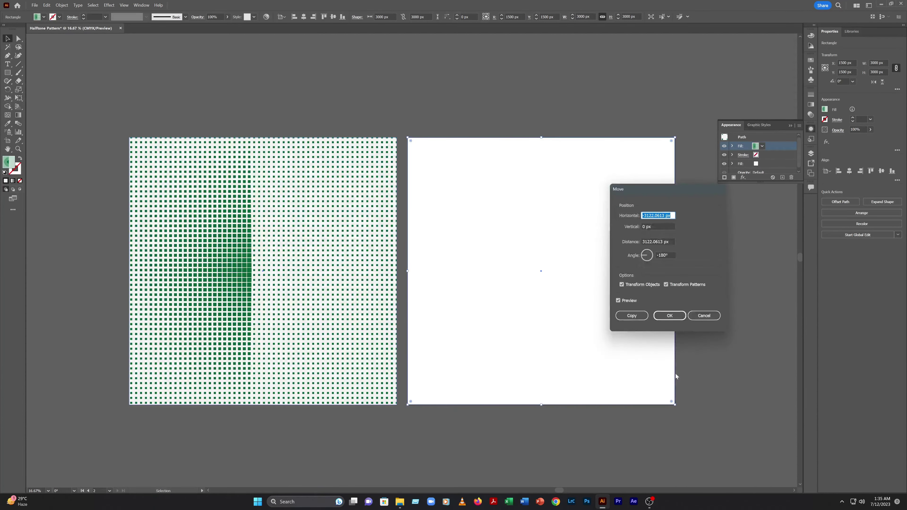
click(633, 284)
click(645, 258)
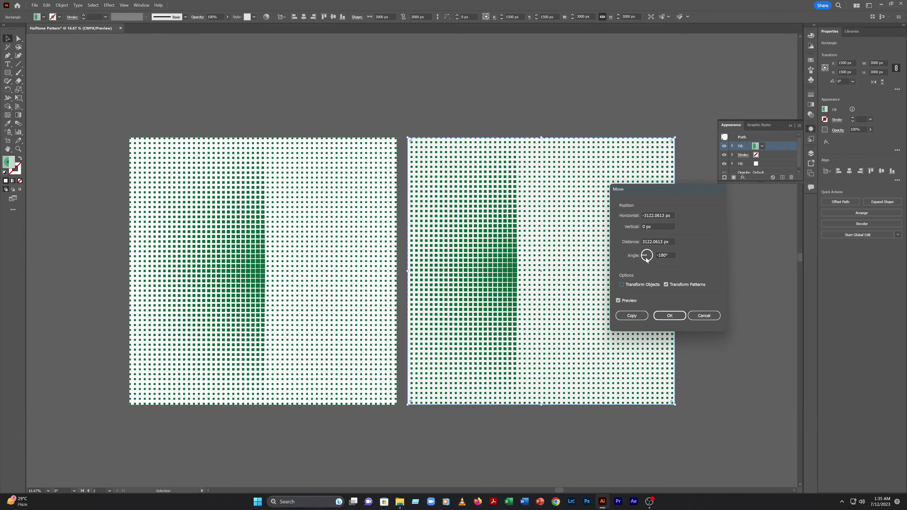
click(642, 255)
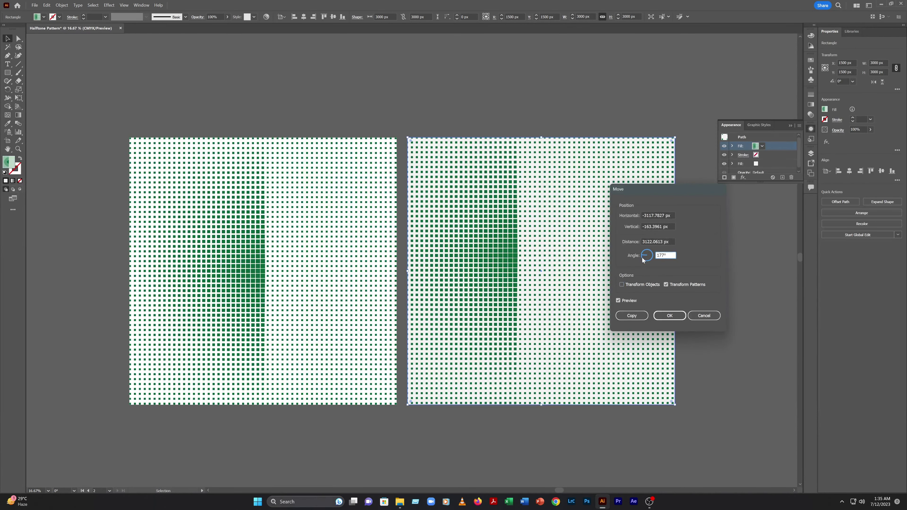
click(643, 259)
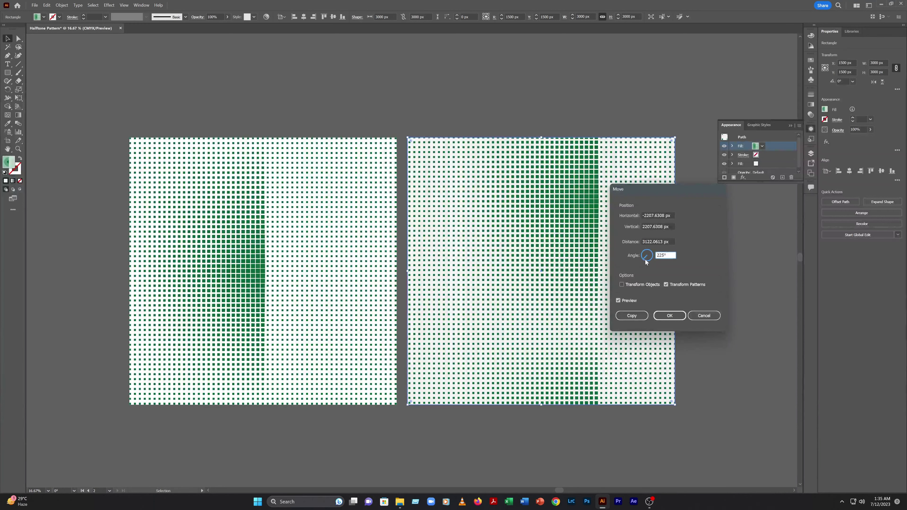
click(646, 262)
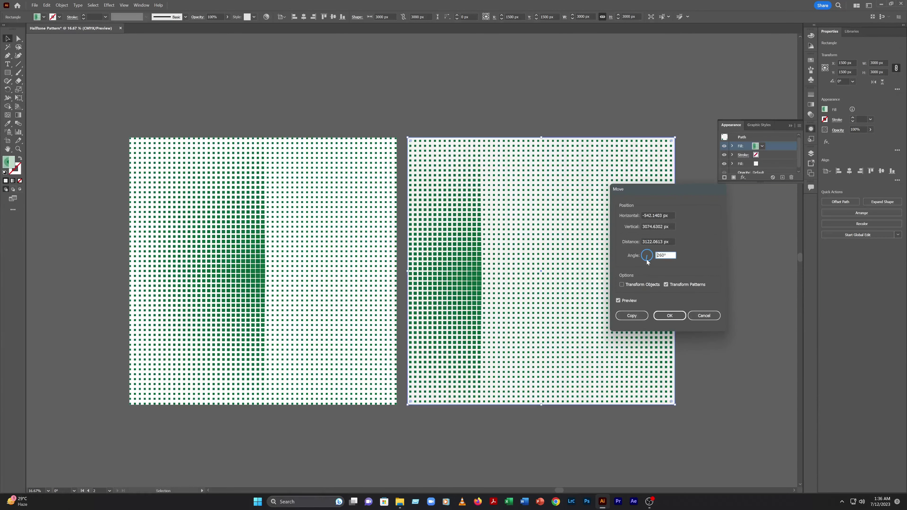
Set the vertical distance of the pattern move to 2989 px
click(671, 228)
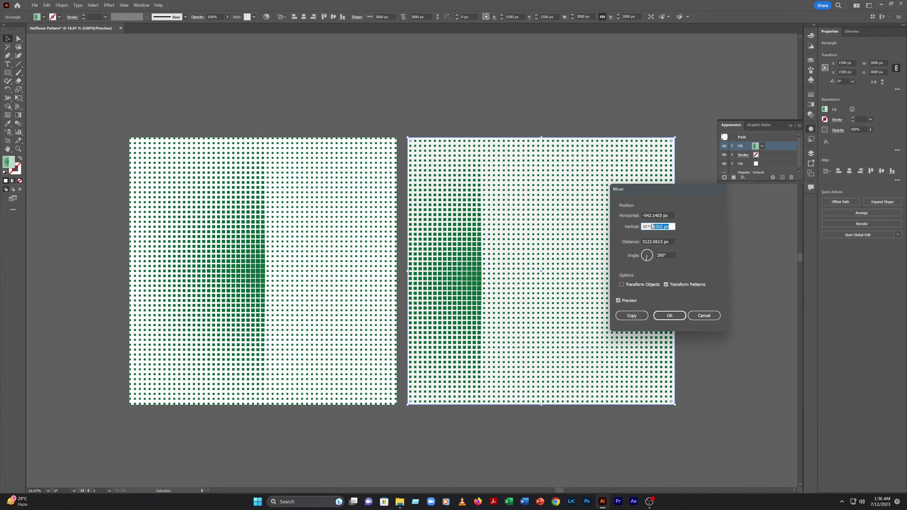
text(3009)
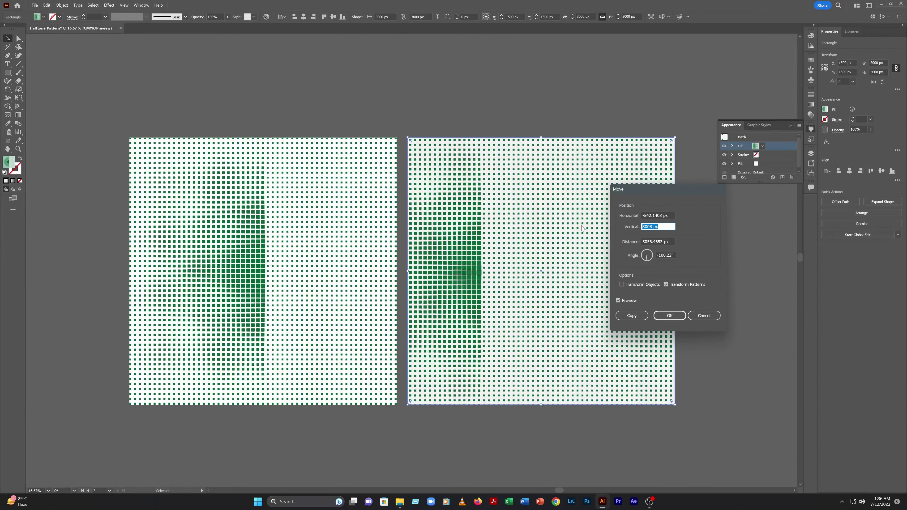
key(Down)
key(Down)
key(Down)
key(Down)
key(Down)
key(Down)
key(Down)
key(Down)
key(Down)
key(Down)
key(Down)
key(Down)
key(Down)
key(Down)
key(Down)
key(Down)
key(Down)
key(Down)
key(Down)
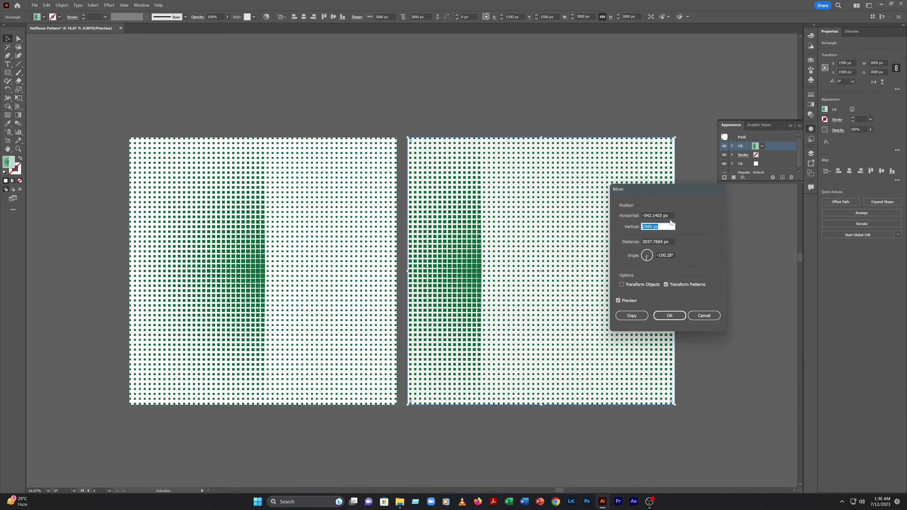
Adjust the horizontal distance of the pattern move to about -538 px and apply the move
click(620, 214)
key(Up)
key(Up)
key(Up)
key(Up)
key(Up)
key(Up)
key(Up)
key(Up)
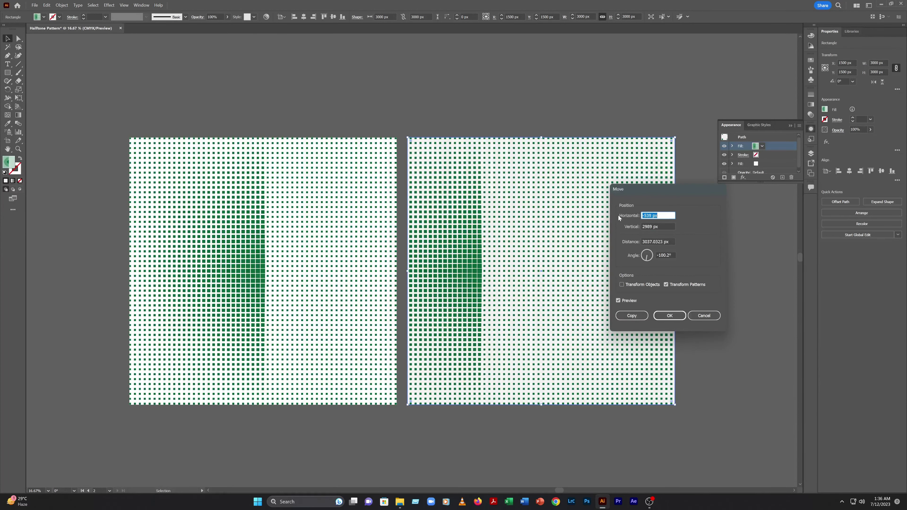
click(669, 315)
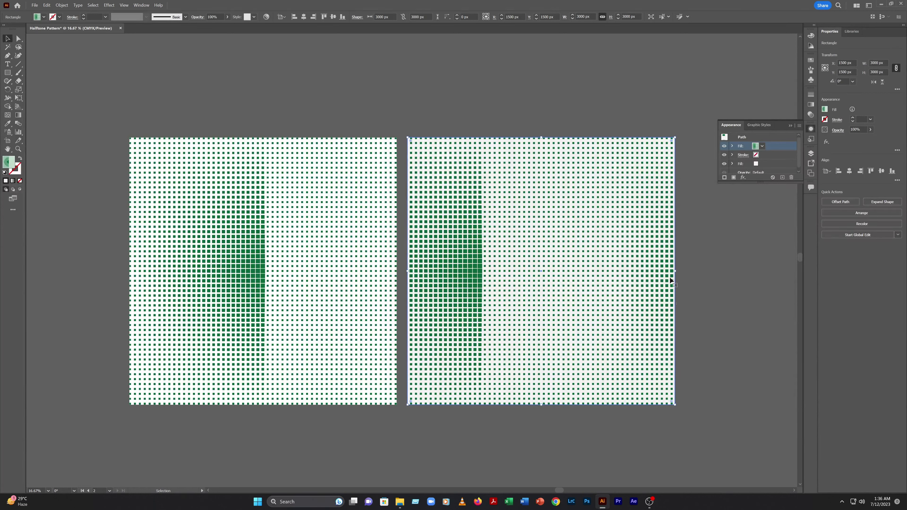
Scale only the square's pattern fill uniformly to 80%, without transforming the object
right_click(586, 276)
mouse_move(623, 399)
click(677, 436)
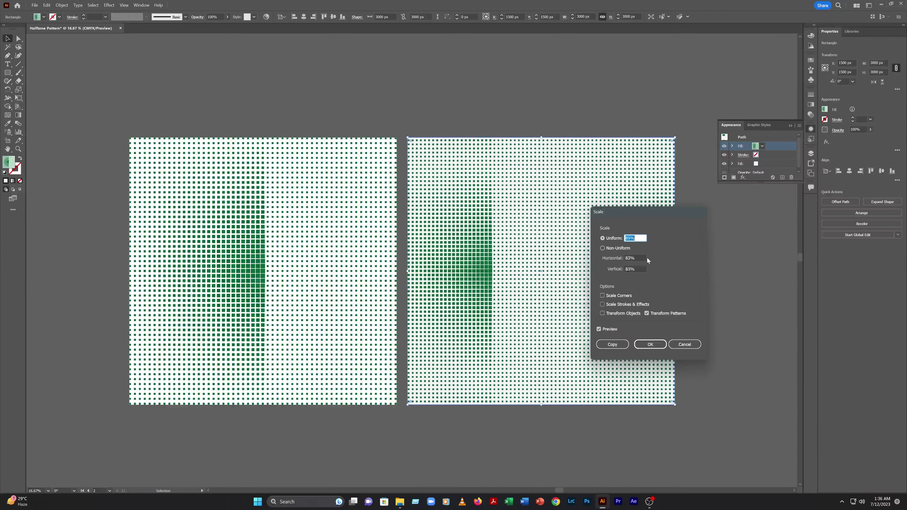
key(Up)
key(Up)
key(Up)
key(Up)
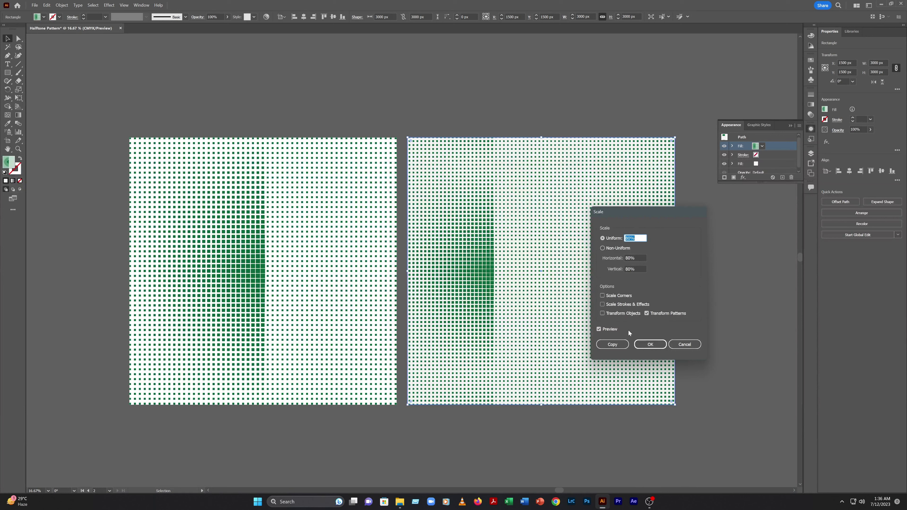
click(650, 345)
Rotate only the square's pattern fill clockwise with live preview, so the halftone bands run diagonally while the square stays upright
right_click(642, 230)
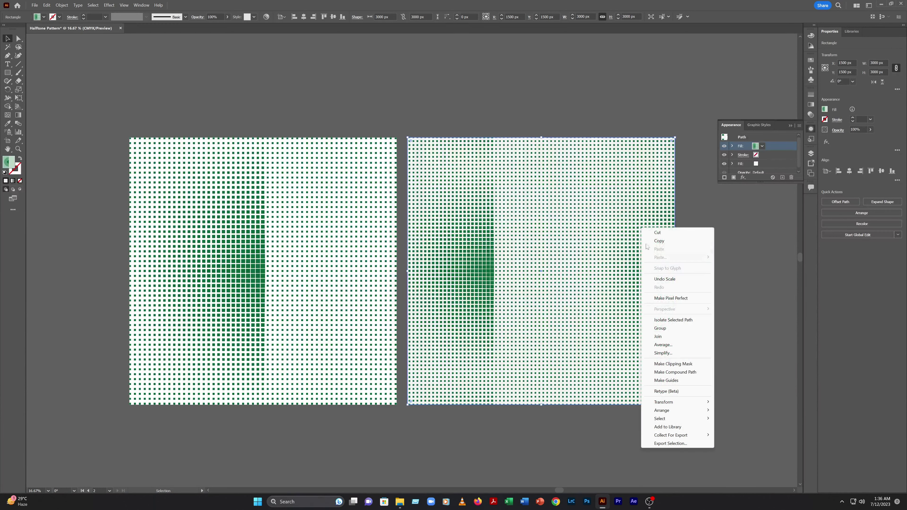
mouse_move(685, 412)
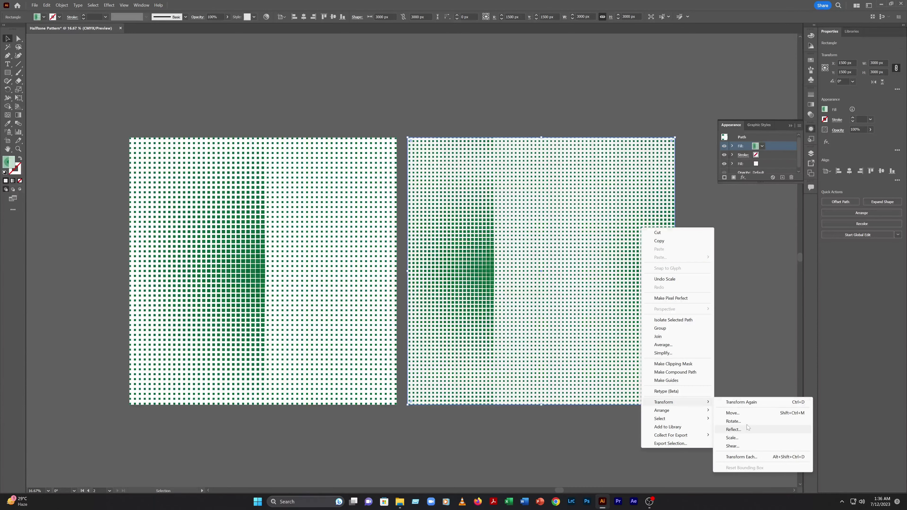
click(740, 420)
key(Down)
key(Down)
key(Down)
key(Down)
key(Down)
key(Down)
key(Down)
key(Down)
key(Down)
key(Down)
key(Down)
key(Down)
key(Down)
key(Down)
key(Down)
key(Down)
key(Down)
key(Down)
key(Down)
key(Down)
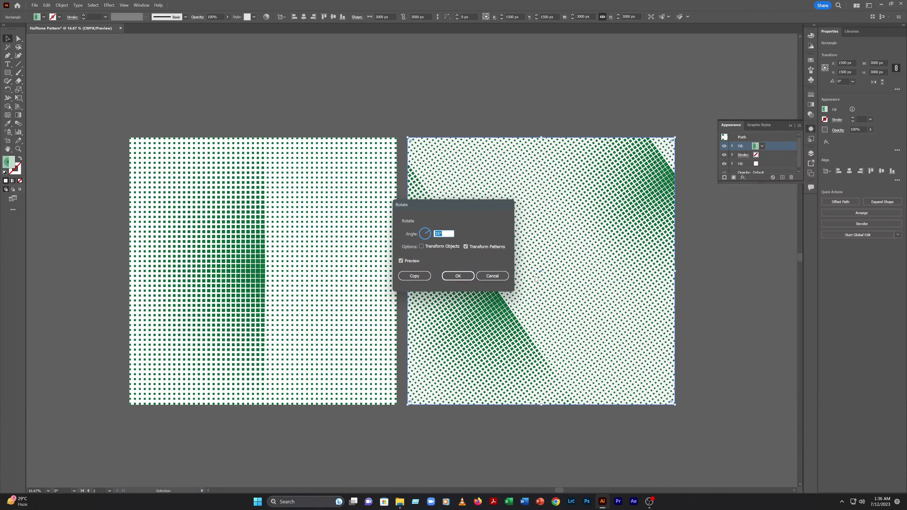
key(Down)
key(Down)
key(Down)
key(Down)
key(Down)
key(Down)
key(Down)
key(Down)
key(Down)
key(Down)
key(Down)
key(Down)
key(Down)
key(Down)
key(Down)
key(Down)
key(Down)
key(Down)
key(Down)
key(Down)
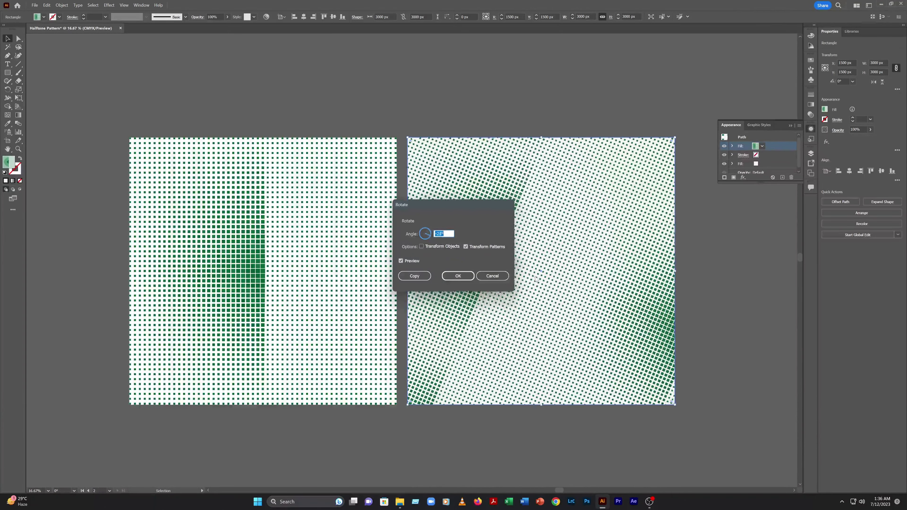